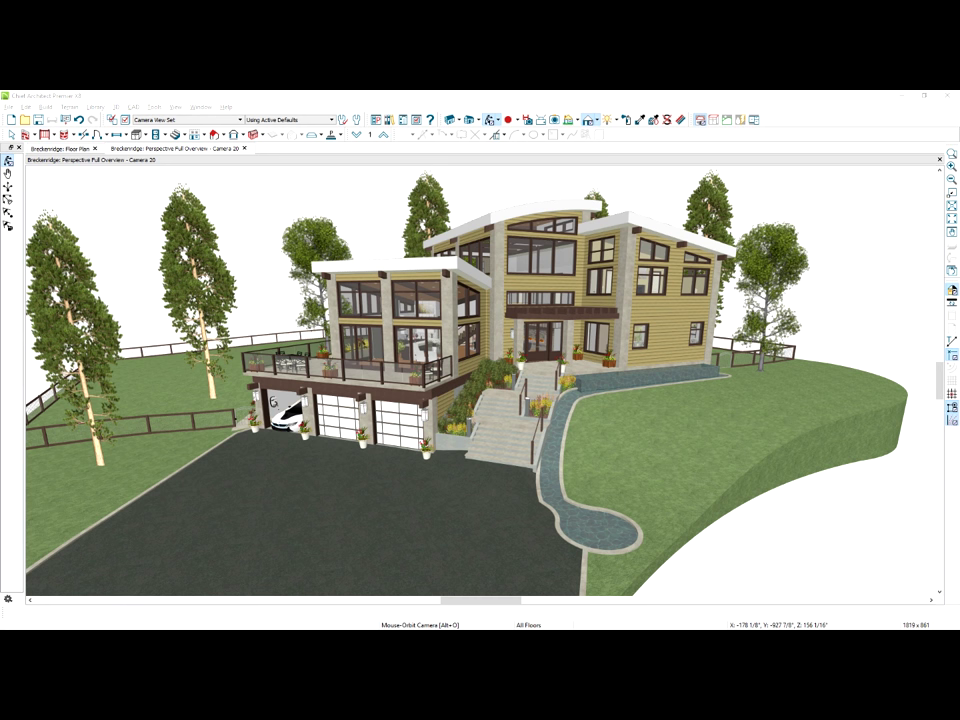
# Leave Mouse-Orbit Camera mode and return to Select Objects in the Breckenridge full-overview camera view.
pyautogui.press('space')
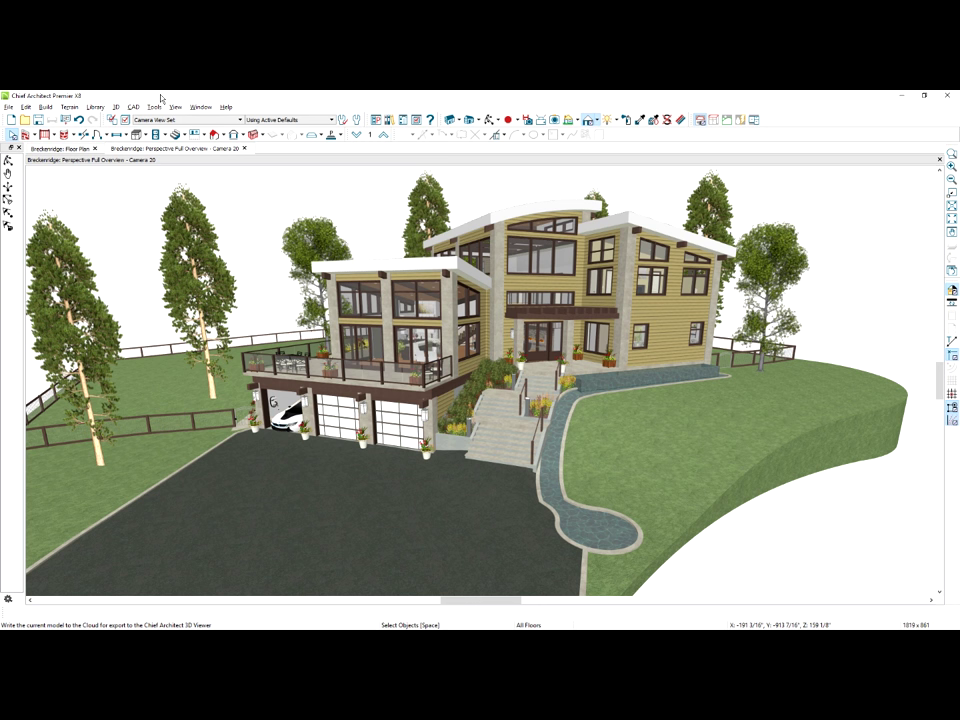
# Export the model with terrain as a 3D Viewer file named 'Breckenridge - Full Model + Terrain' to the cloud.
pyautogui.hotkey('alt', 'f')
pyautogui.press('Up')
pyautogui.press('Up')
pyautogui.press('Up')
pyautogui.press('Up')
pyautogui.press('Up')
pyautogui.press('Right')
pyautogui.press('Up')
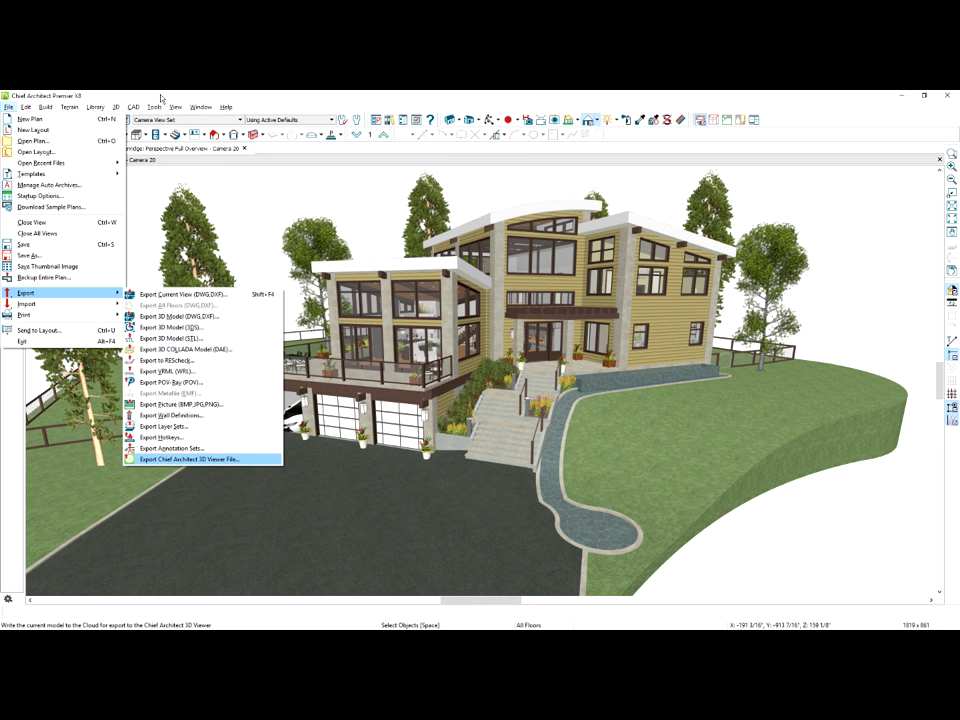
pyautogui.press('Return')
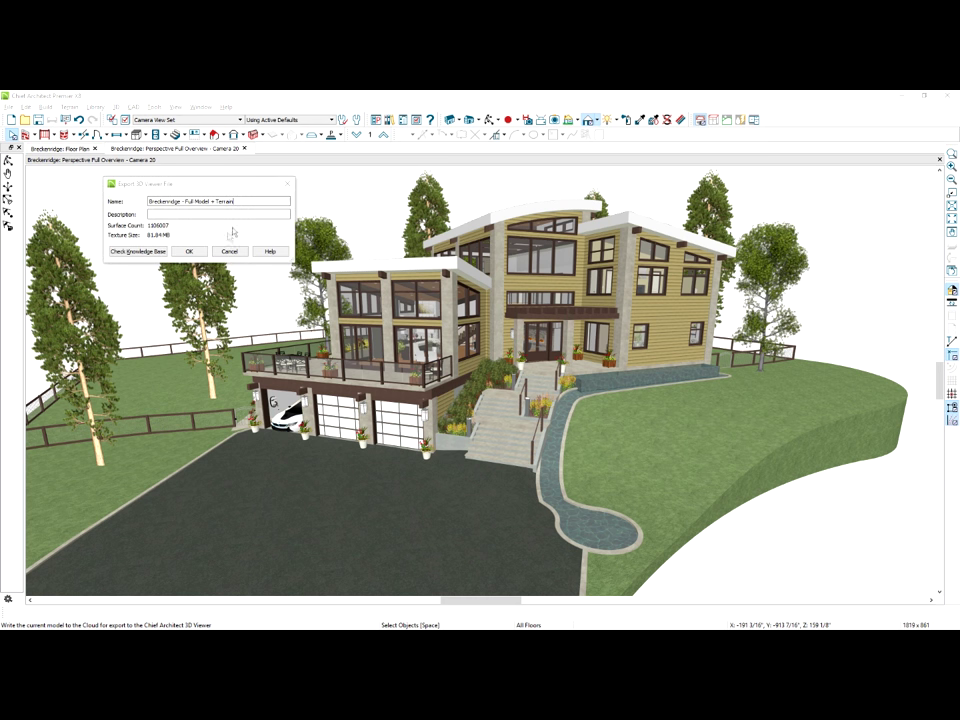
pyautogui.click(189, 252)
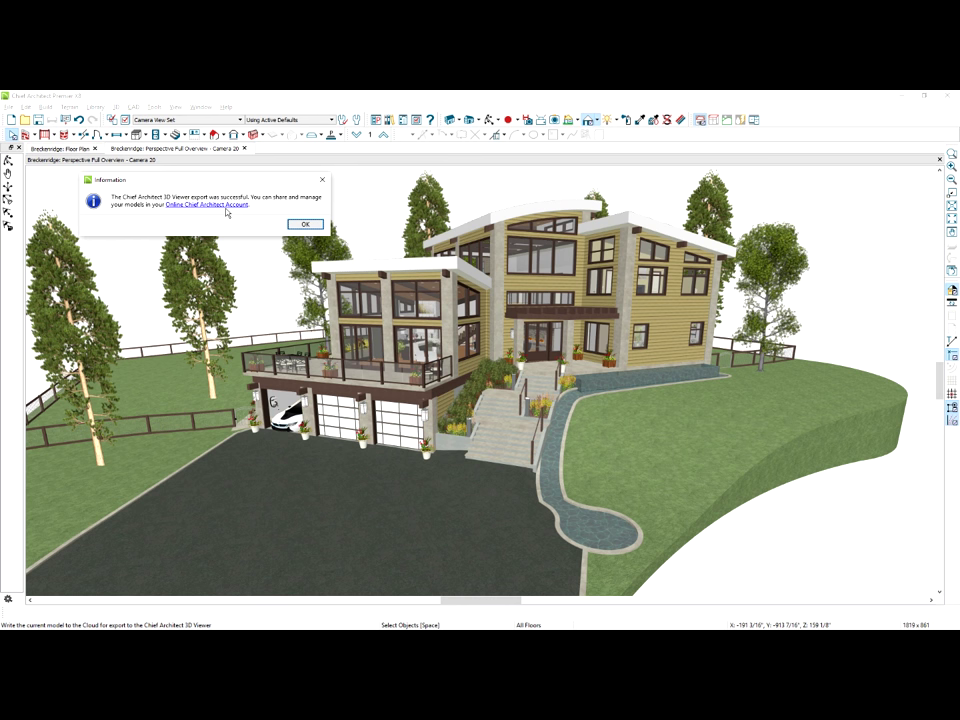
# In the online model list, share 'Breckenridge - Full Model + Terrain' and send its invitation e-mail.
pyautogui.click(225, 205)
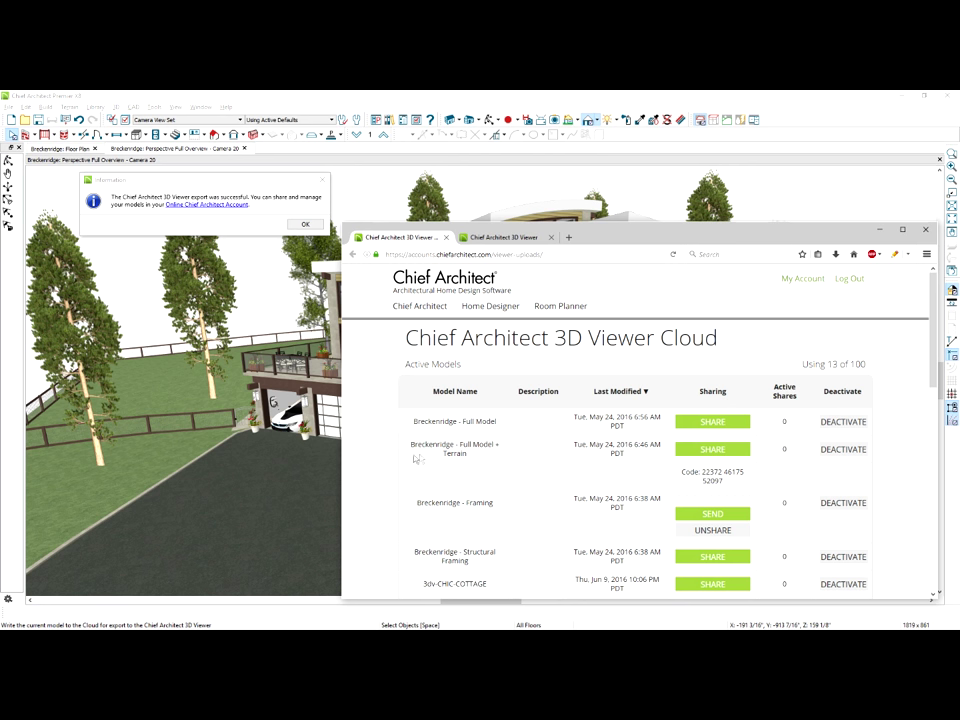
pyautogui.click(737, 451)
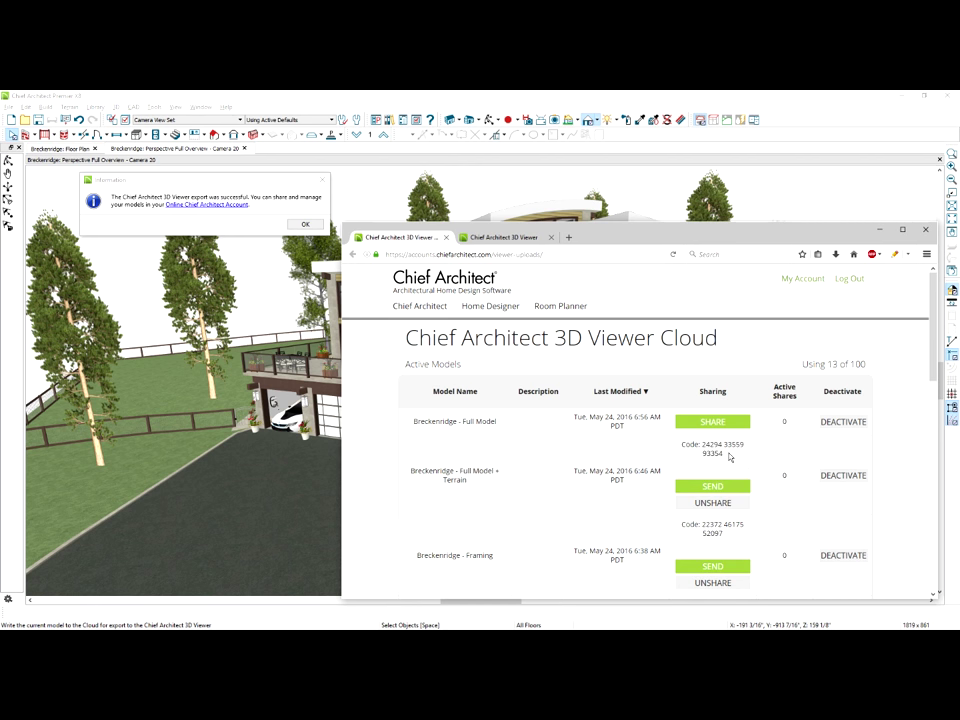
pyautogui.click(737, 488)
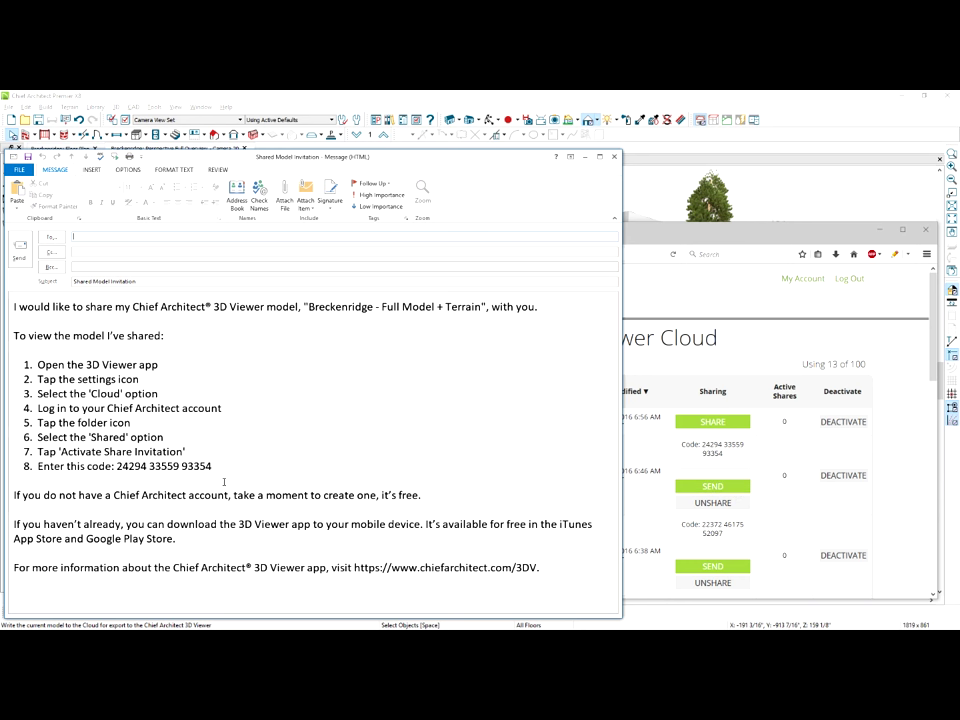
# Select the model's share code in the Shared Model Invitation e-mail.
pyautogui.moveTo(223, 467); pyautogui.dragTo(116, 467)
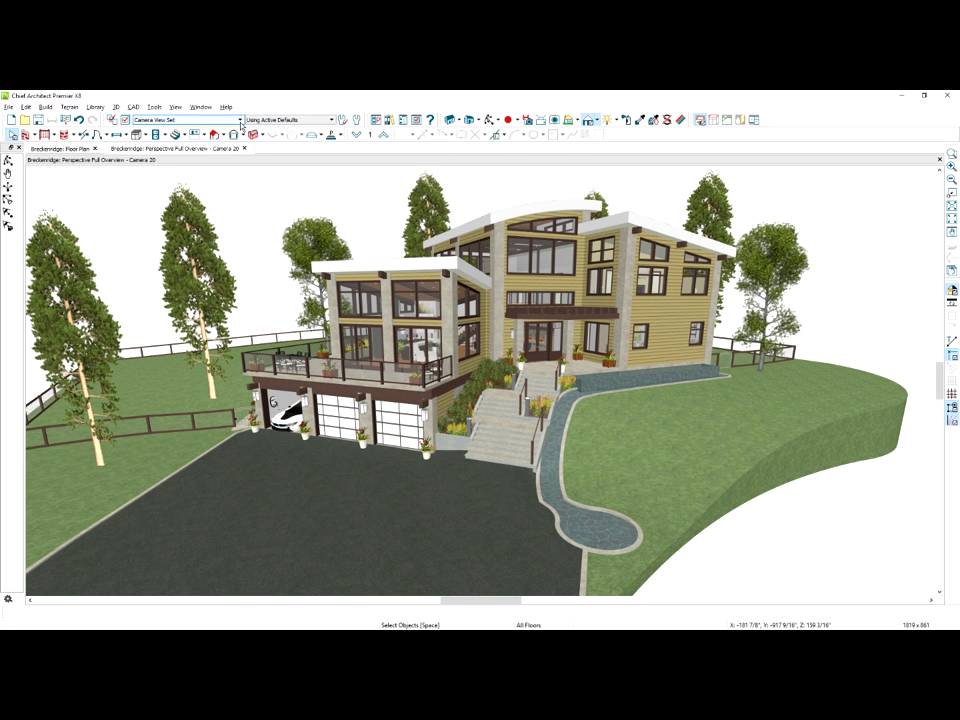
# Switch to the 'Camera View, NO Terrain' saved view and export it to 3D Viewer as 'Breckenridge - No Landscape'.
pyautogui.click(241, 120)
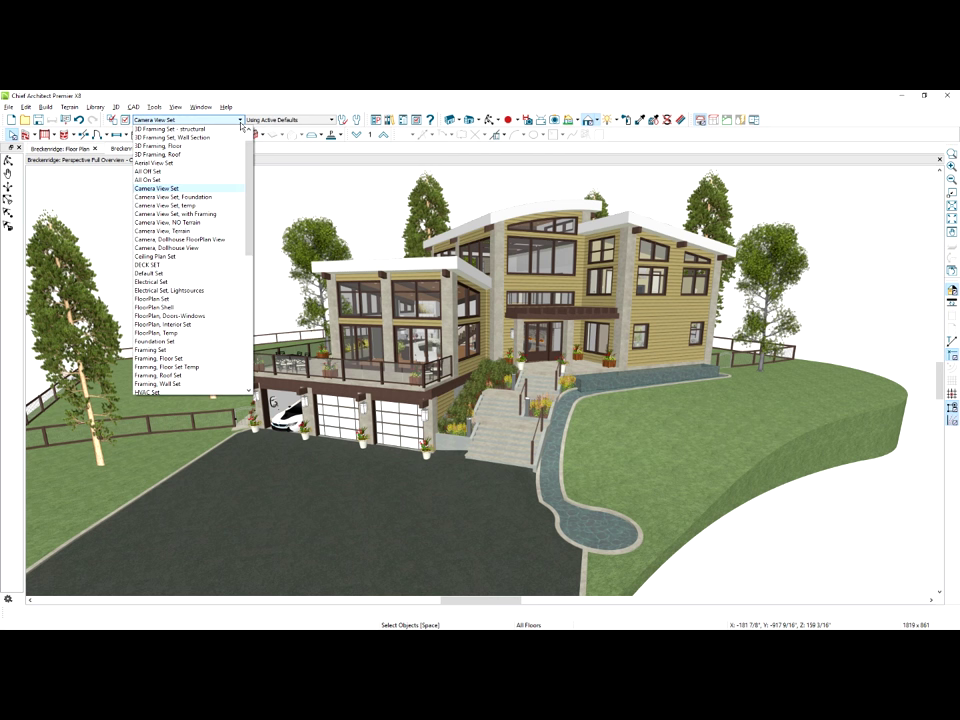
pyautogui.click(213, 223)
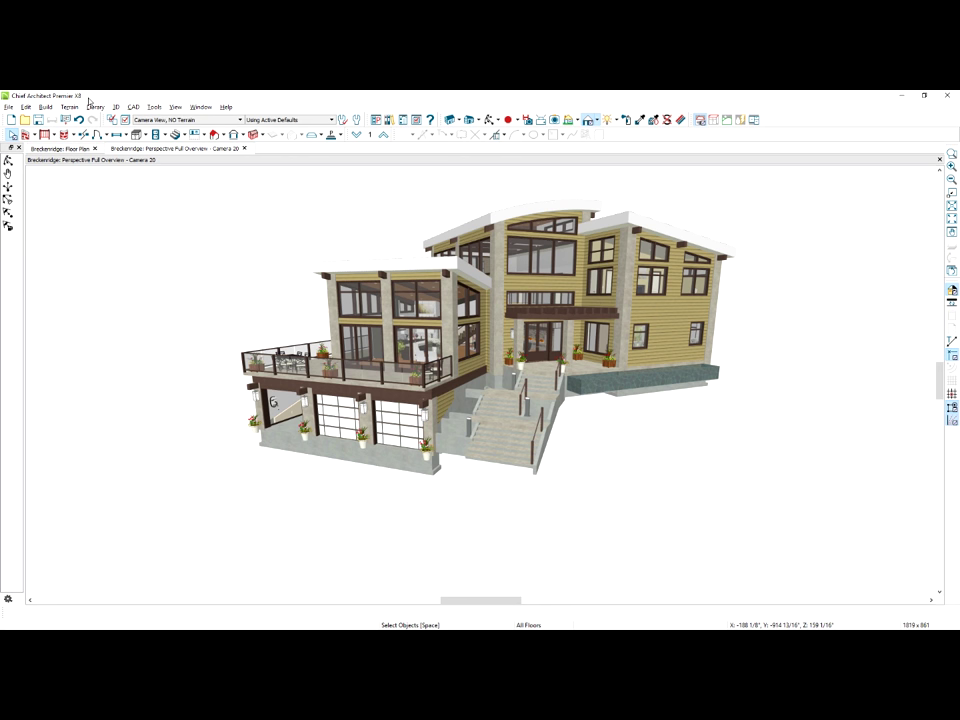
pyautogui.hotkey('alt', 'f')
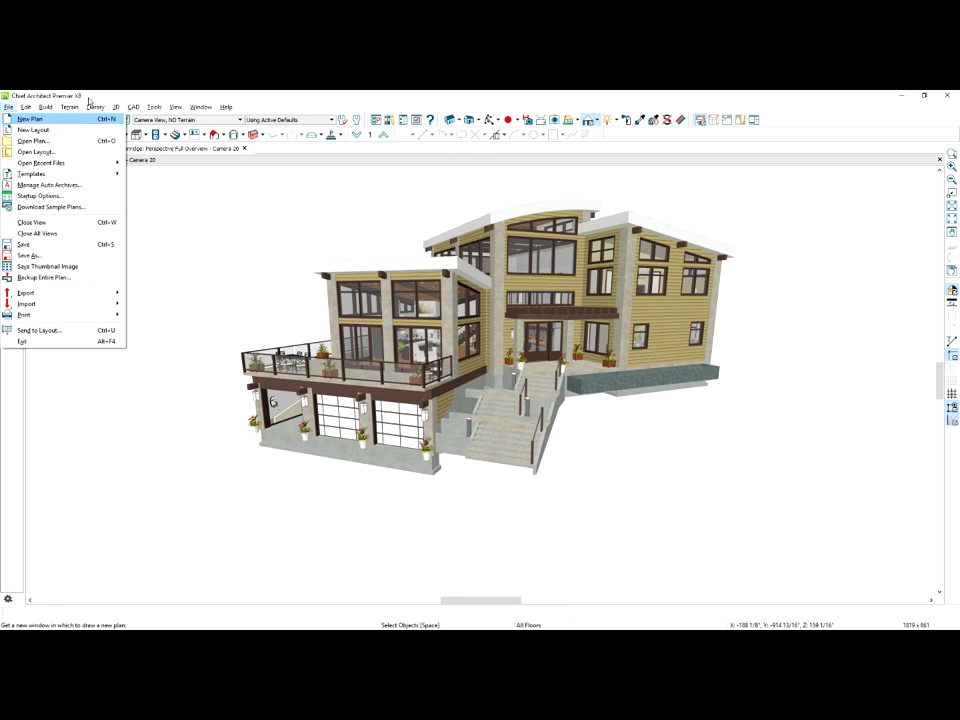
pyautogui.press('e')
pyautogui.press('Up')
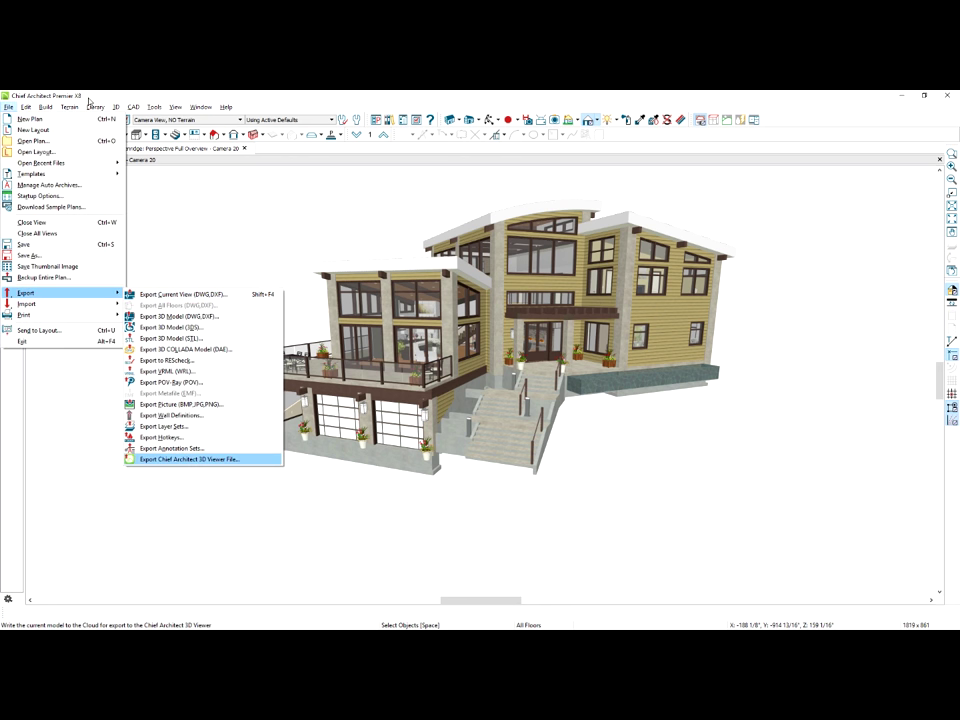
pyautogui.press('Return')
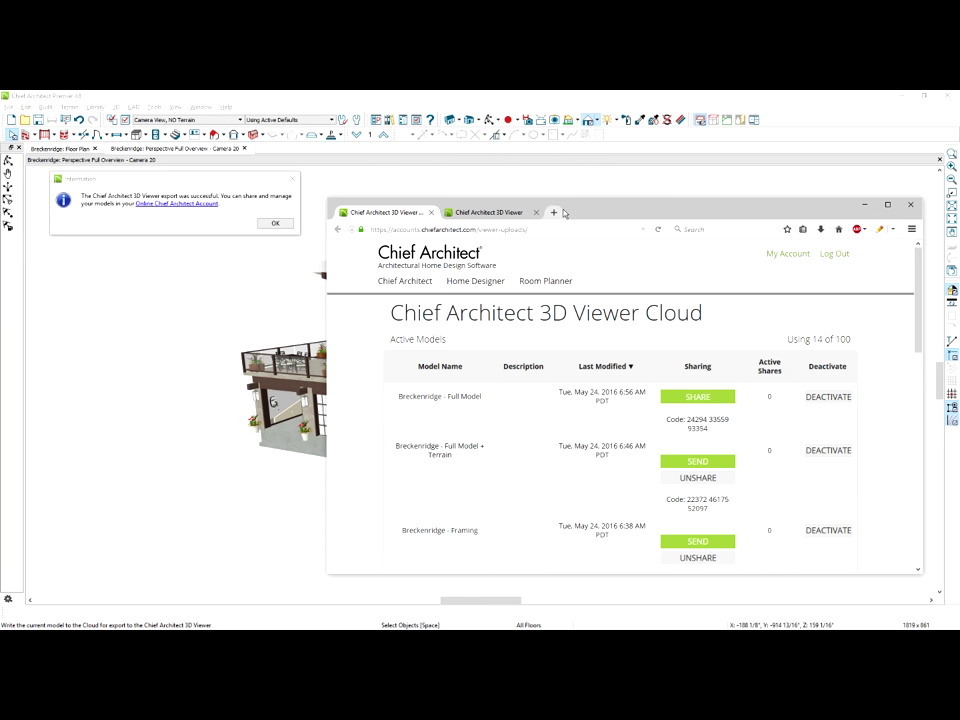
# Share 'Breckenridge - No Landscape' from the cloud list, then dismiss Chief Architect's export confirmation.
pyautogui.moveTo(918, 309); pyautogui.dragTo(897, 458)
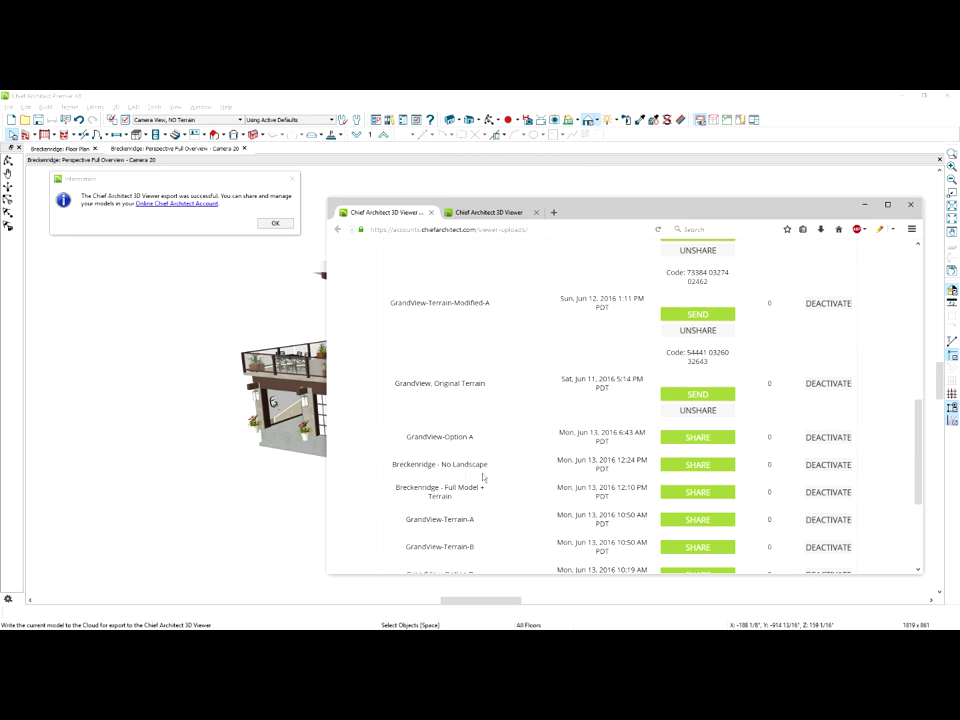
pyautogui.click(730, 466)
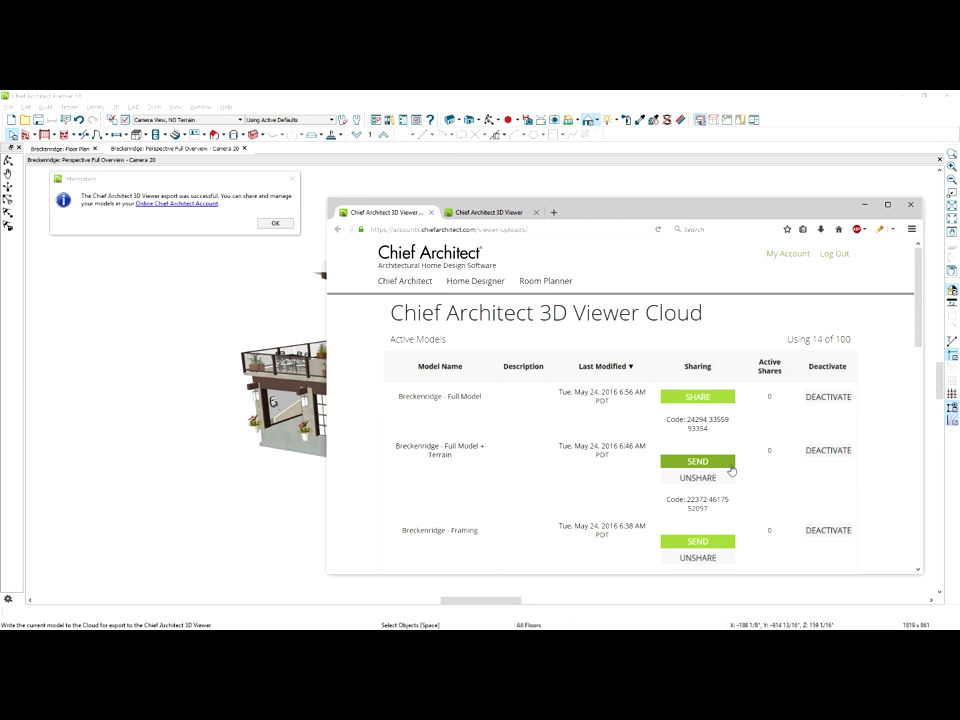
pyautogui.click(280, 224)
pyautogui.click(279, 224)
pyautogui.click(240, 120)
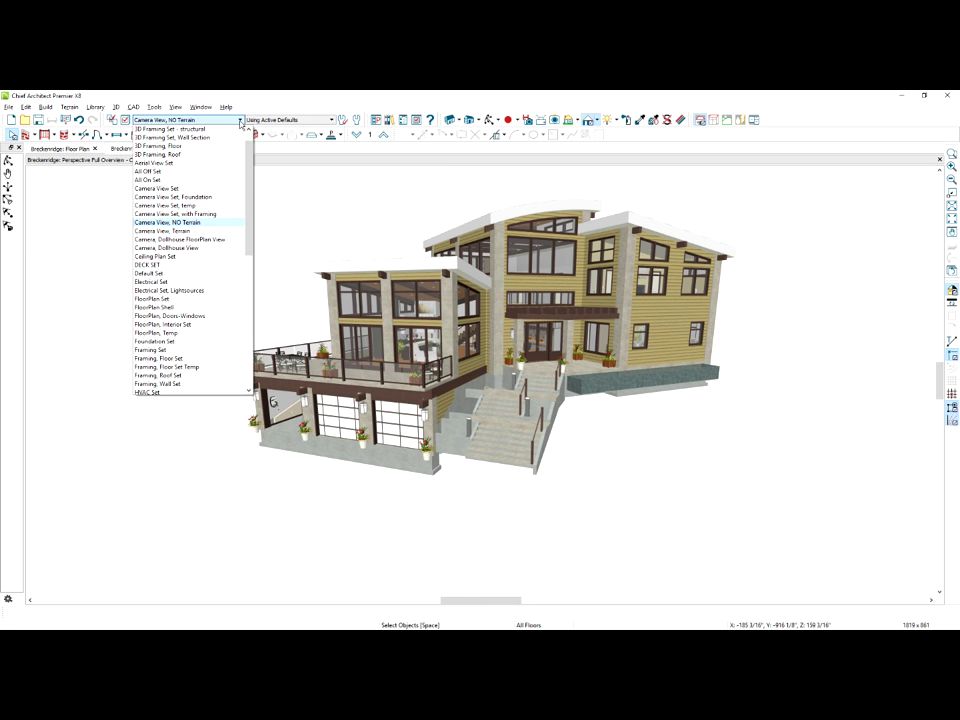
# Apply the '3D Framing Set - structural' view set so only posts, beams, joists and footings show.
pyautogui.scroll(1, 240, 122)
pyautogui.click(170, 129)
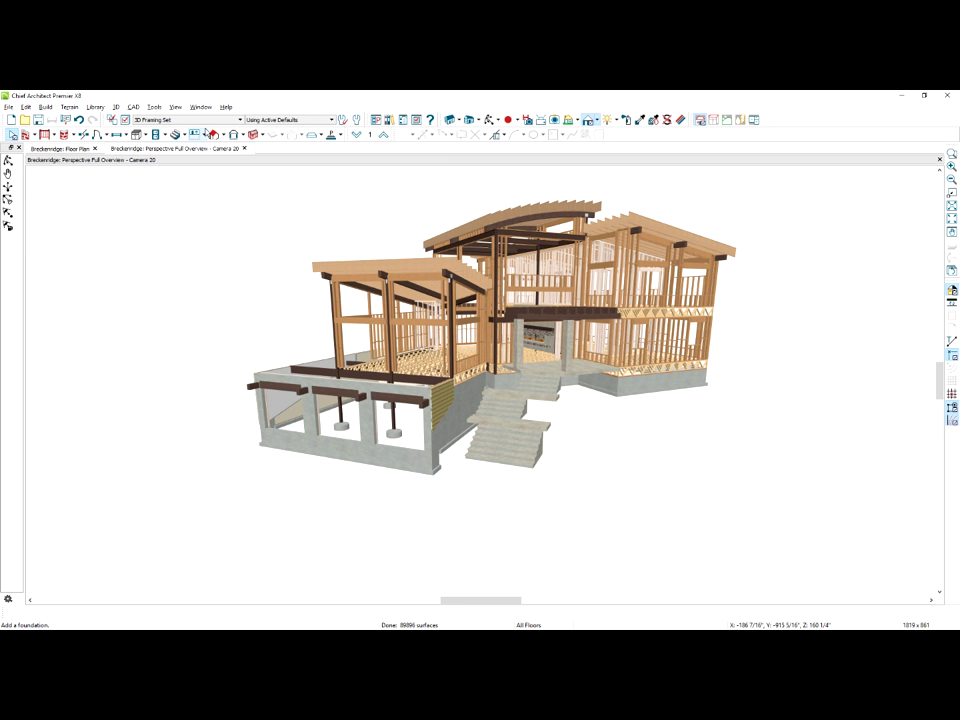
pyautogui.click(194, 120)
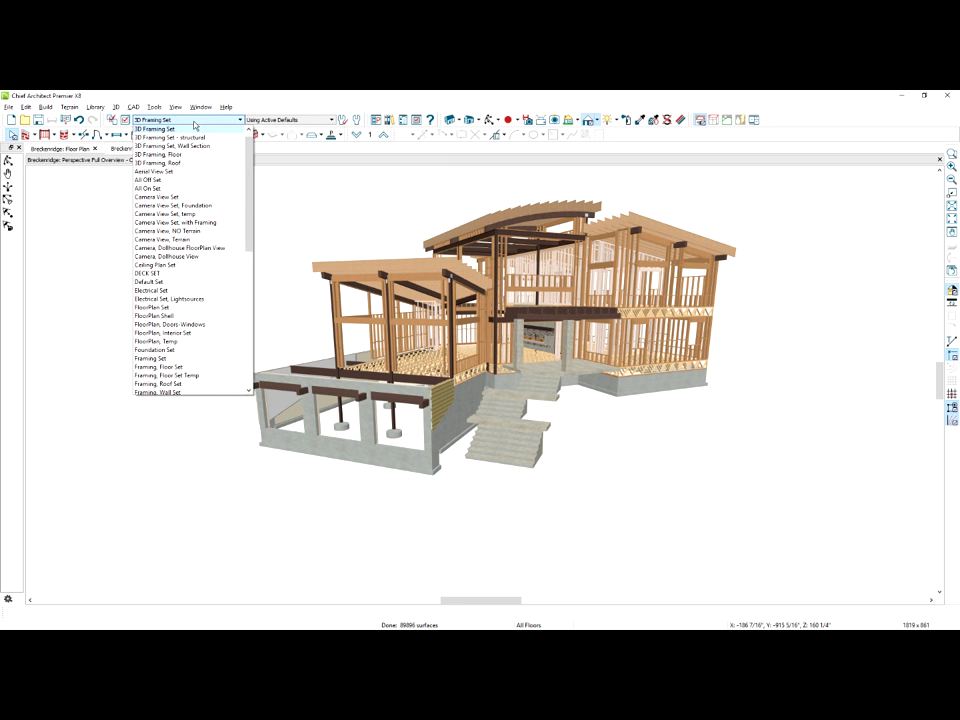
pyautogui.press('Escape')
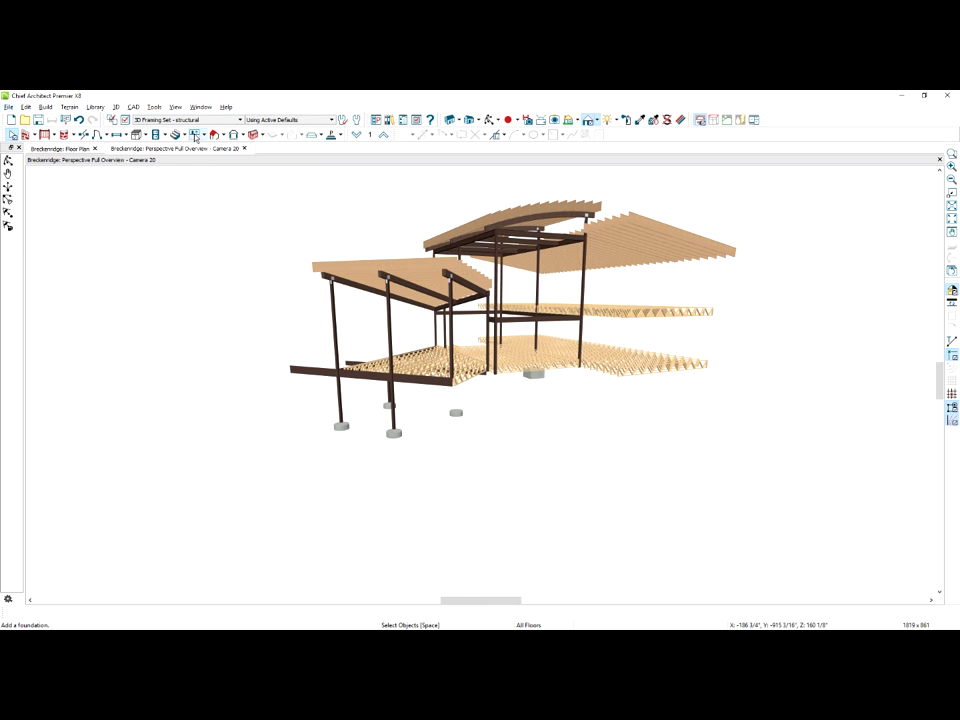
# Export the current structural framing view as a Chief Architect 3D Viewer file.
pyautogui.hotkey('alt', 'f')
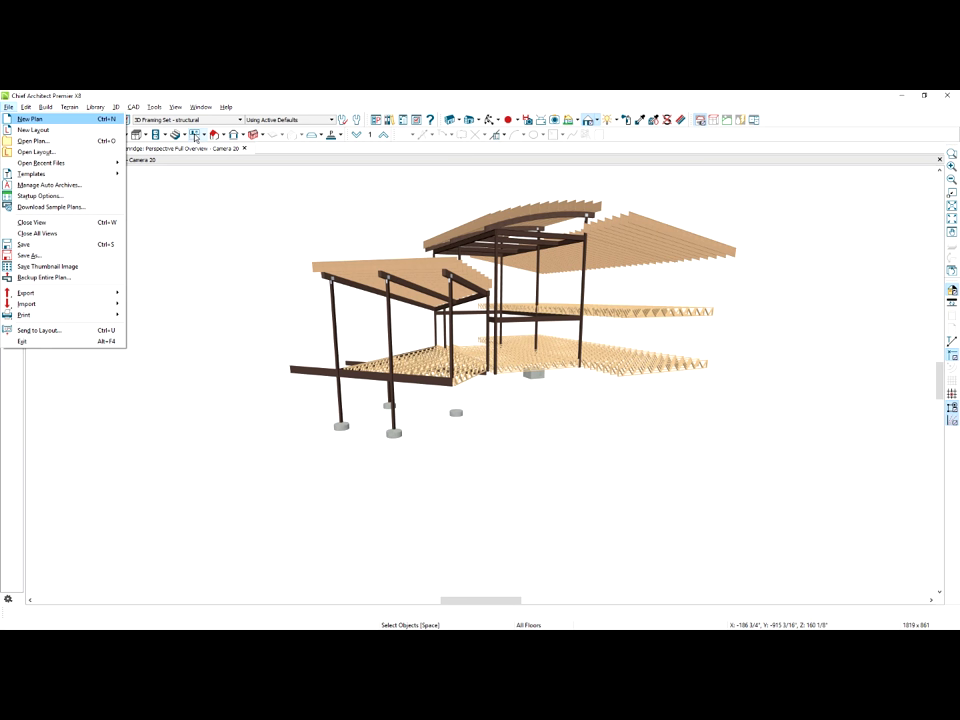
pyautogui.press('e')
pyautogui.press('Up')
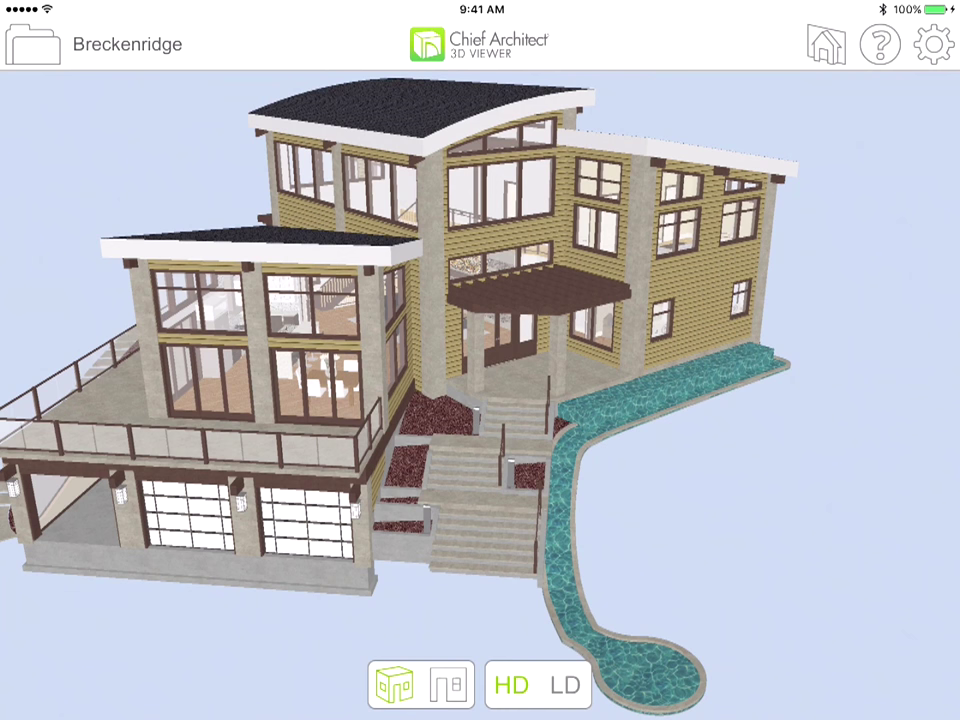
# Enter room mode to view the Breckenridge great room and kitchen from inside.
pyautogui.click(449, 684)
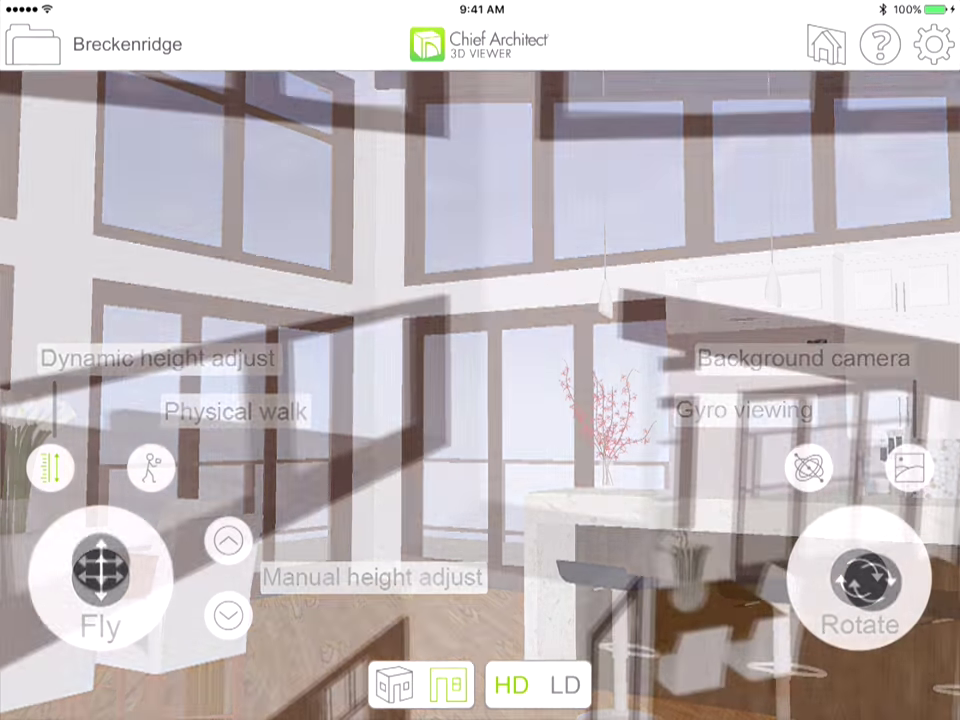
# Walk through the kitchen and doorway toward the stair railing, staircase and sofa using fly, rotate and physical walk.
pyautogui.moveTo(100, 566); pyautogui.dragTo(100, 562)
pyautogui.moveTo(875, 580); pyautogui.dragTo(875, 577)
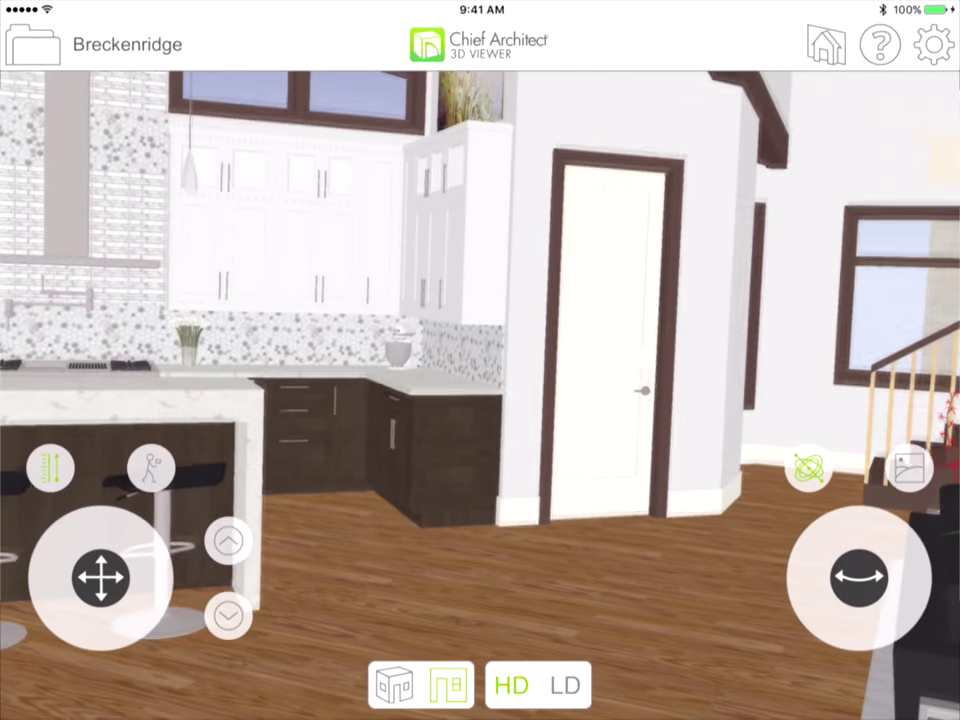
pyautogui.click(150, 467)
pyautogui.moveTo(100, 577); pyautogui.dragTo(116, 536)
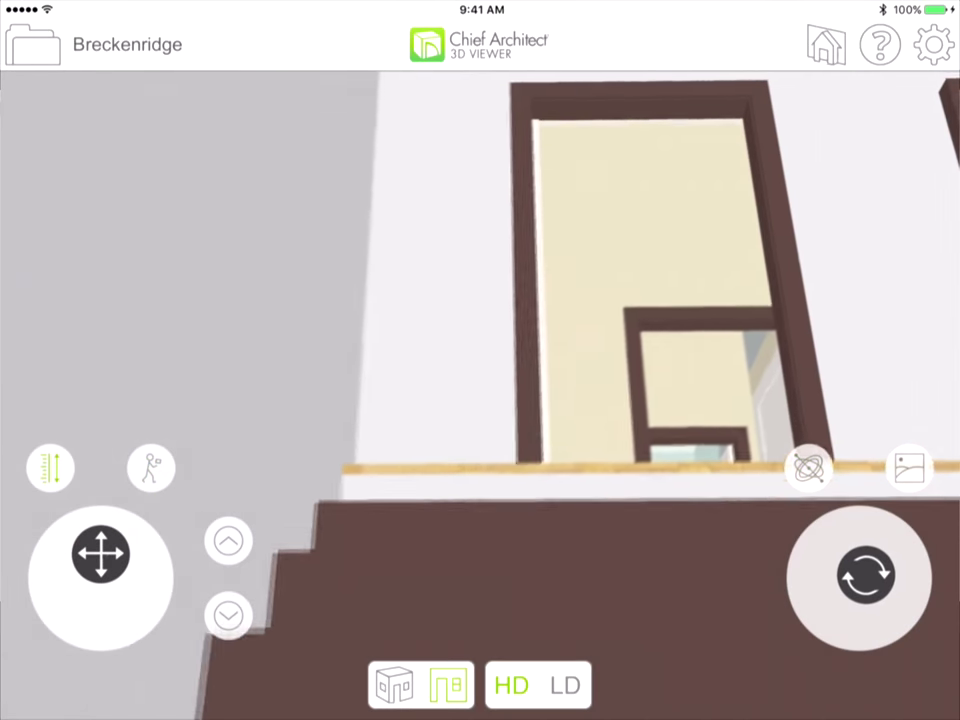
pyautogui.moveTo(100, 553); pyautogui.dragTo(100, 556)
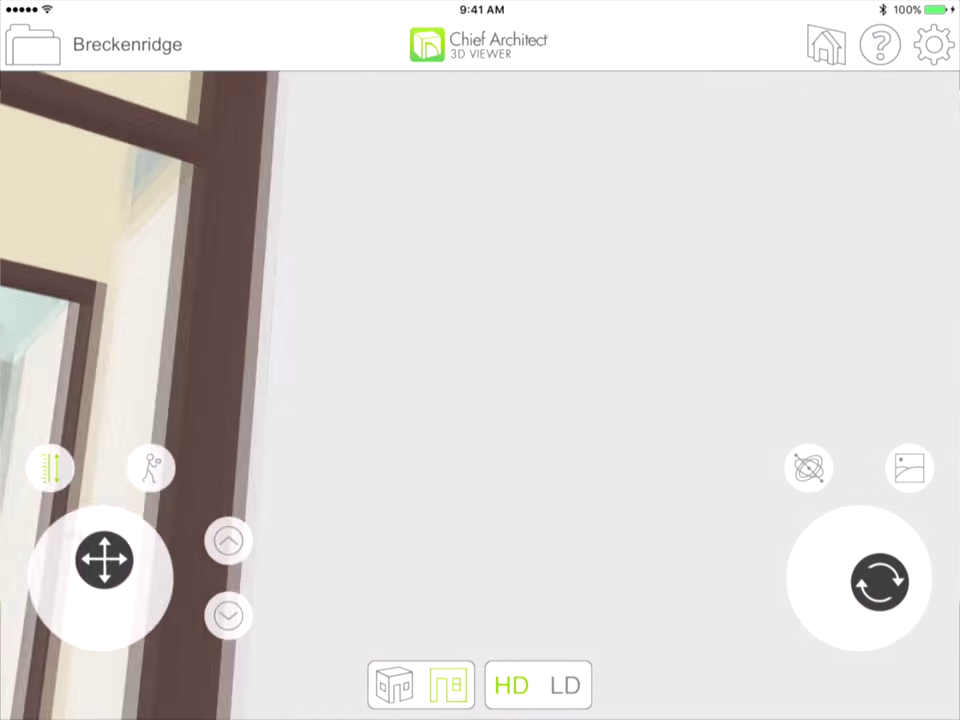
pyautogui.moveTo(100, 556); pyautogui.dragTo(100, 555)
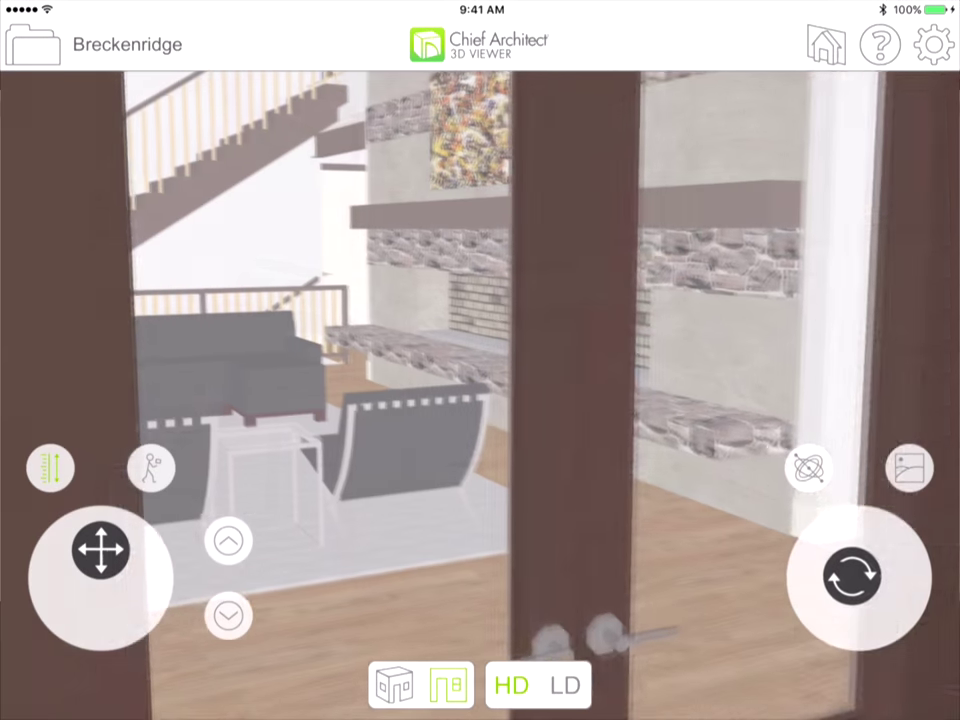
pyautogui.moveTo(100, 551); pyautogui.dragTo(100, 549)
pyautogui.moveTo(850, 578); pyautogui.dragTo(841, 577)
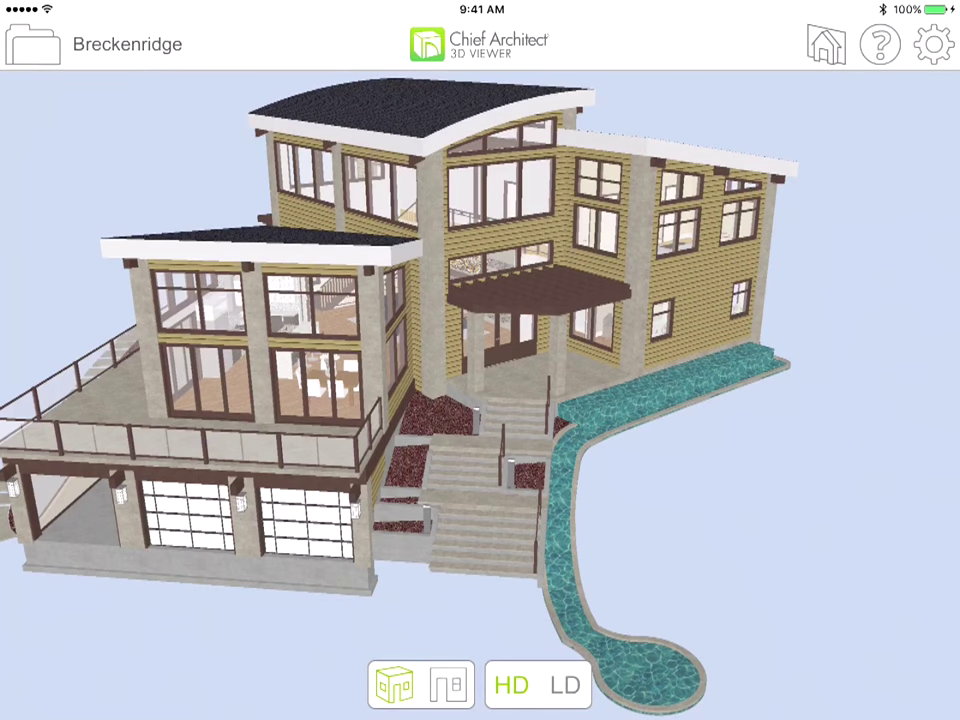
# Enable the first cross section cut at 49.914 inches and the third cut, then orbit the opened house.
pyautogui.click(826, 44)
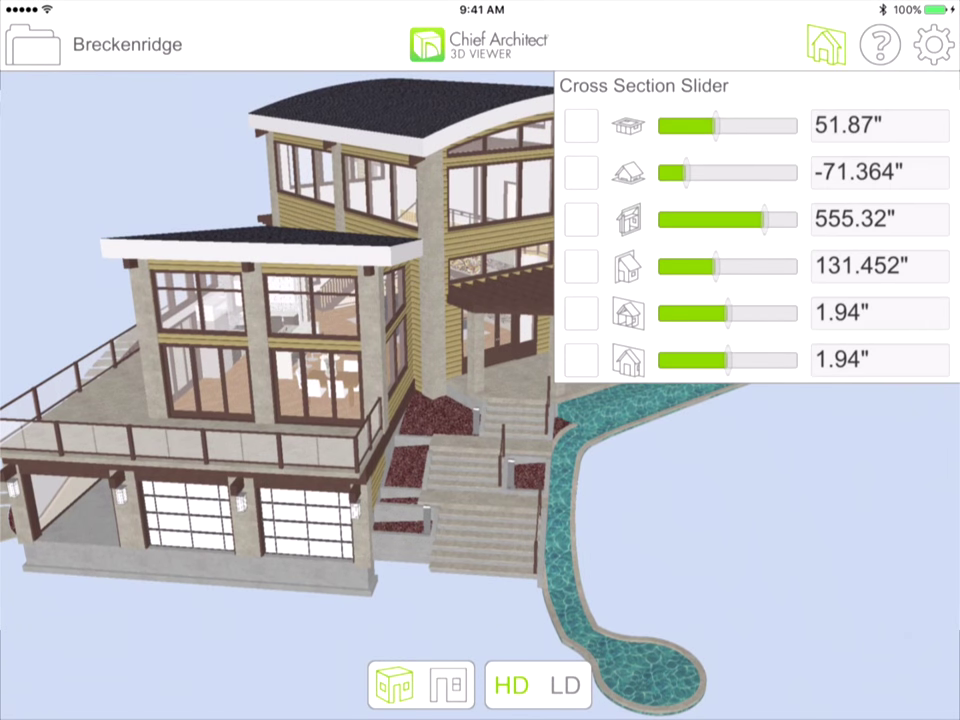
pyautogui.click(581, 126)
pyautogui.moveTo(715, 126)
pyautogui.mouseDown()
pyautogui.moveTo(691, 126)
pyautogui.moveTo(714, 126)
pyautogui.mouseUp()
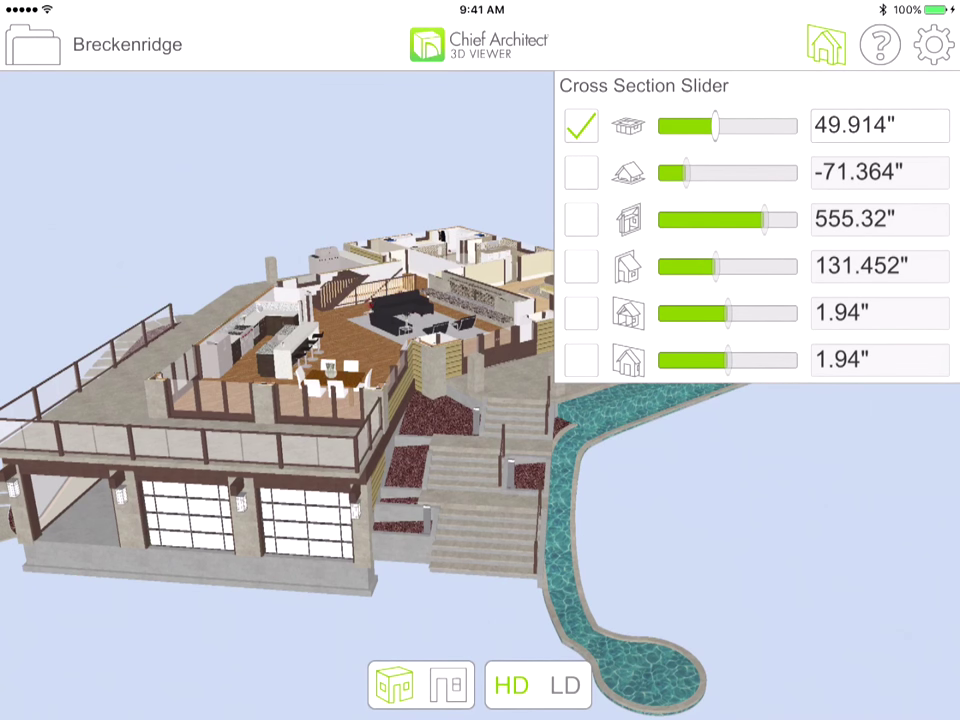
pyautogui.click(581, 219)
pyautogui.click(826, 44)
pyautogui.moveTo(600, 450); pyautogui.dragTo(620, 480)
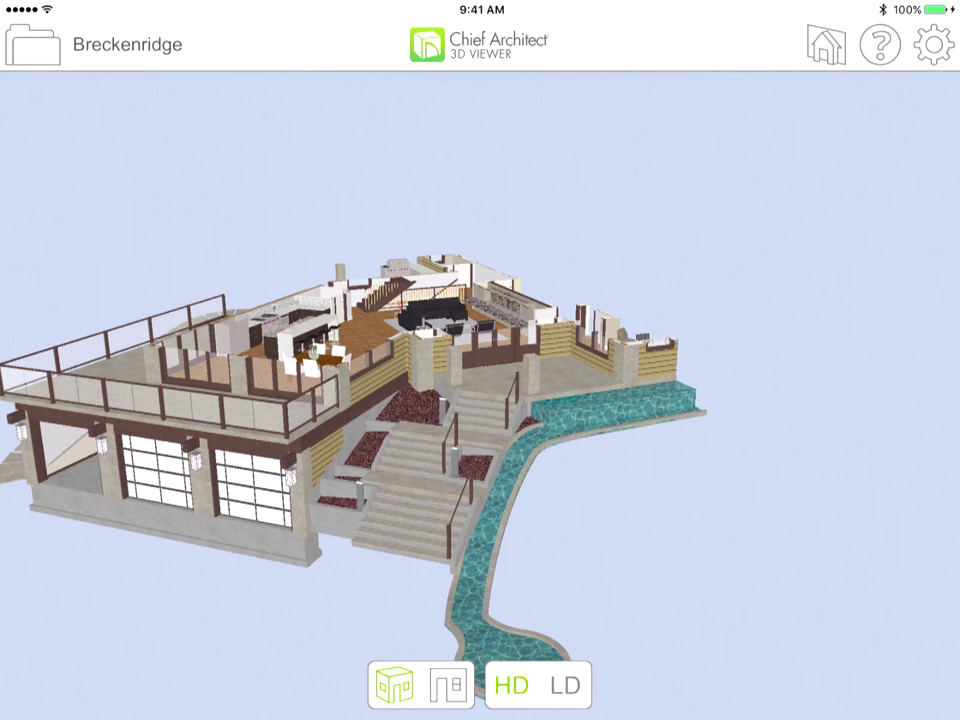
# Turn off the first and third cross section cuts to restore the full house.
pyautogui.click(826, 44)
pyautogui.click(581, 125)
pyautogui.click(581, 219)
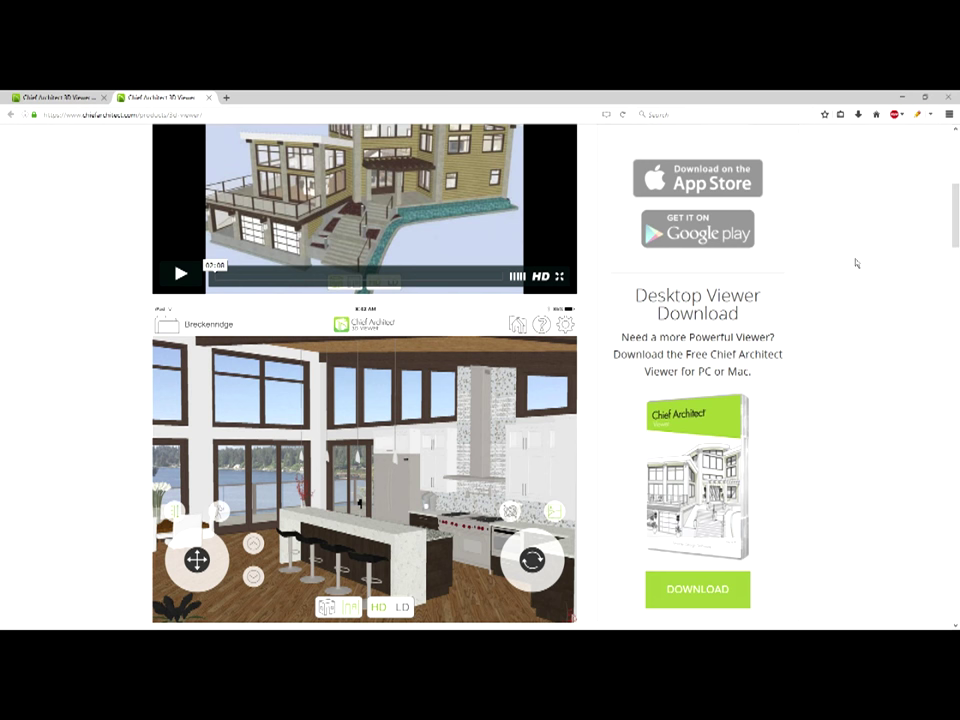
# Scroll down the 3D Viewer product page to the 3D Viewer Tips on export requirements.
pyautogui.scroll(-5, 856, 263)
pyautogui.scroll(-5, 126, 344)
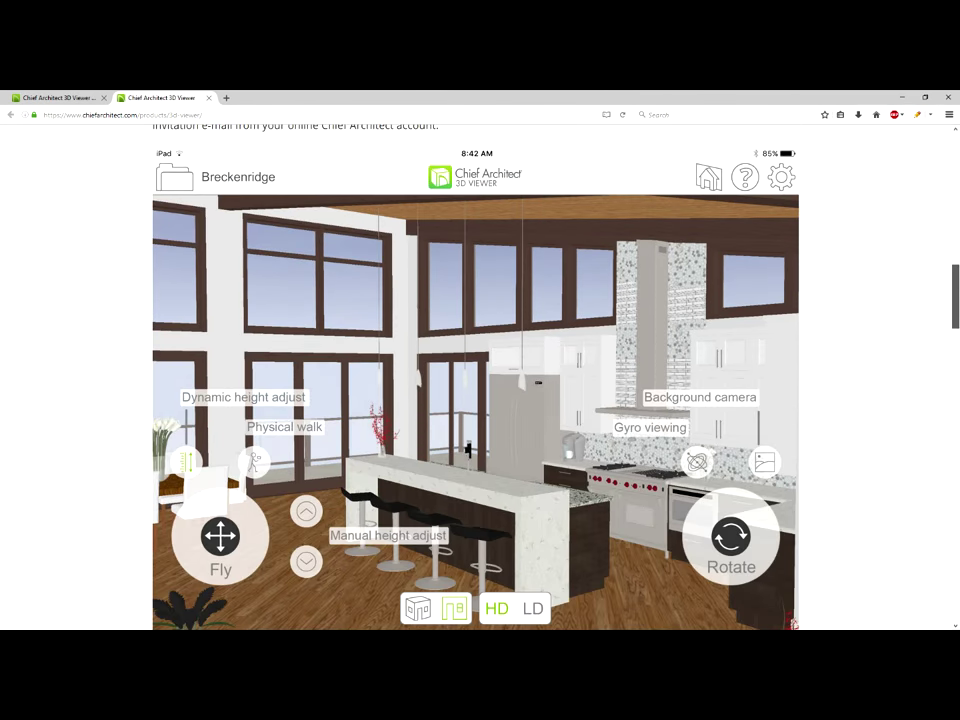
pyautogui.scroll(-5, 126, 344)
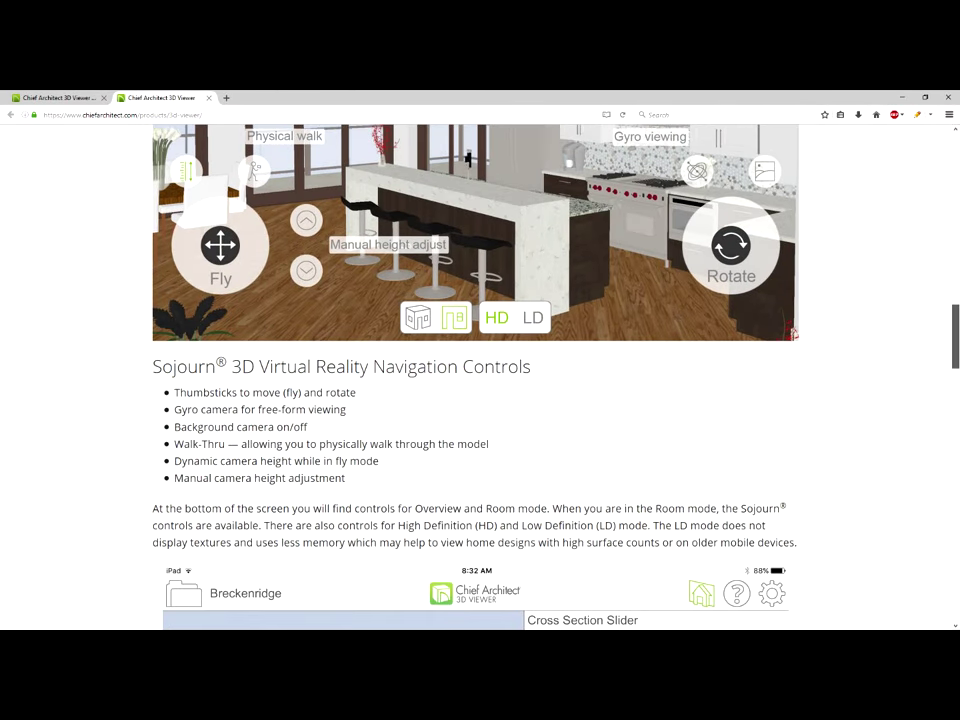
pyautogui.scroll(-5, 475, 380)
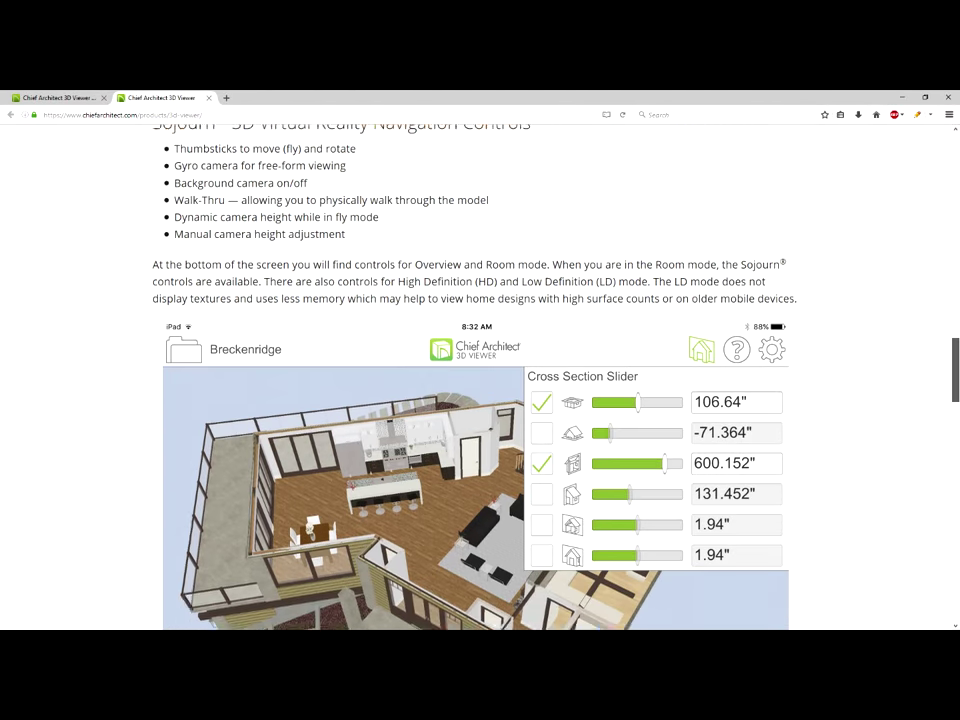
pyautogui.scroll(-5, 475, 380)
pyautogui.moveTo(957, 445); pyautogui.dragTo(955, 492)
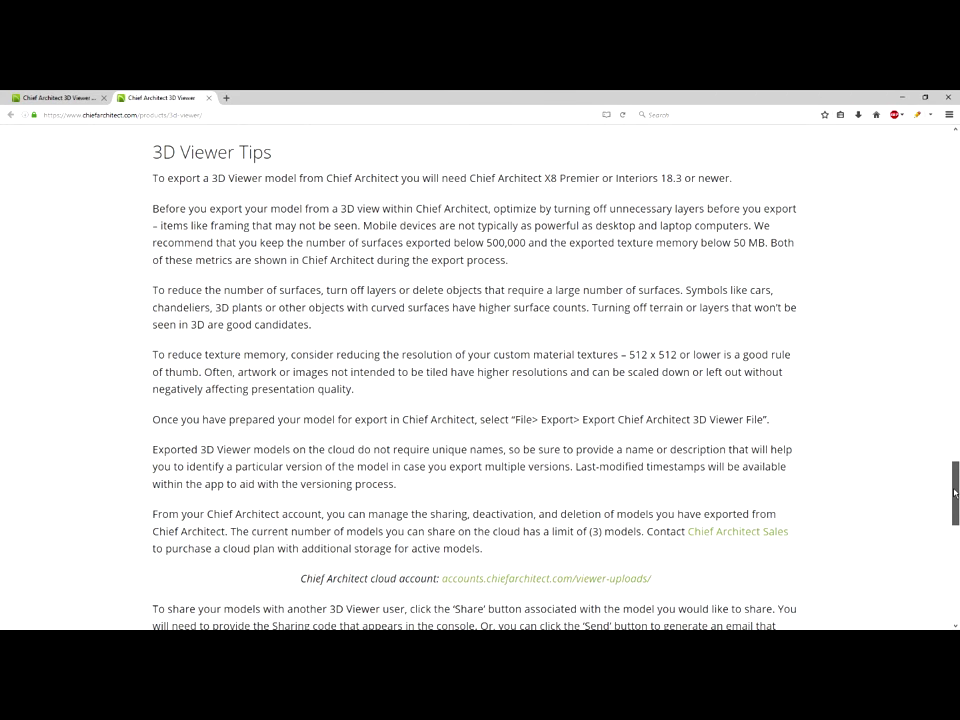